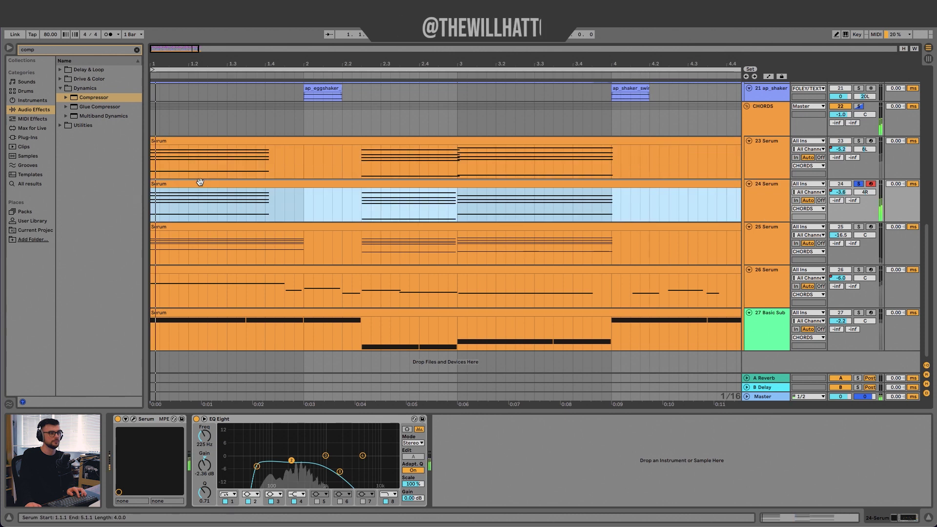
Open the Serum synths to examine the melody patch's effects rack, and unfold the collapsed EQ Eight on the Basic Sub track
click(132, 419)
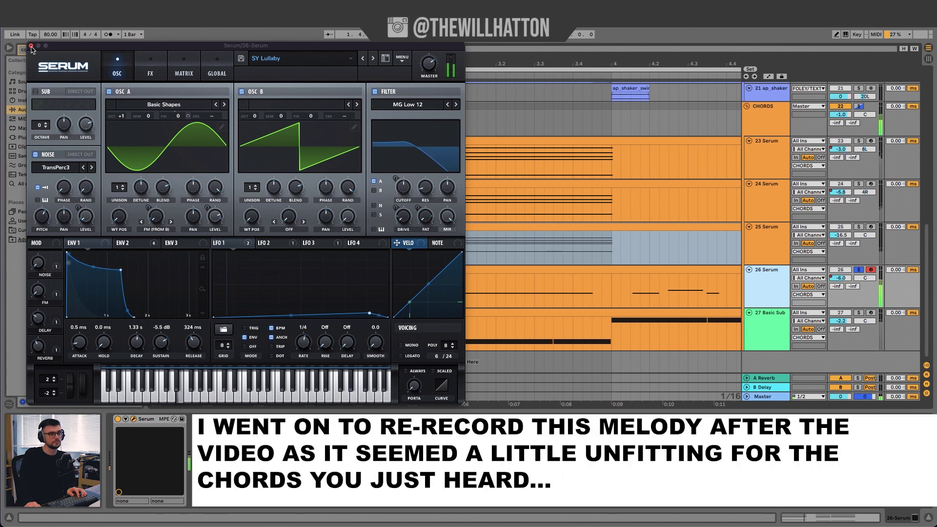
click(150, 71)
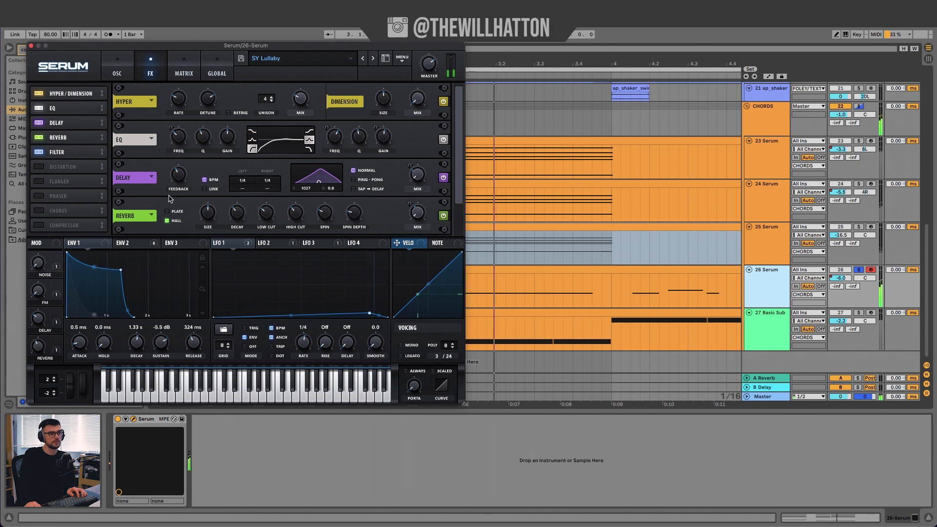
scroll(156, 177, down, 1)
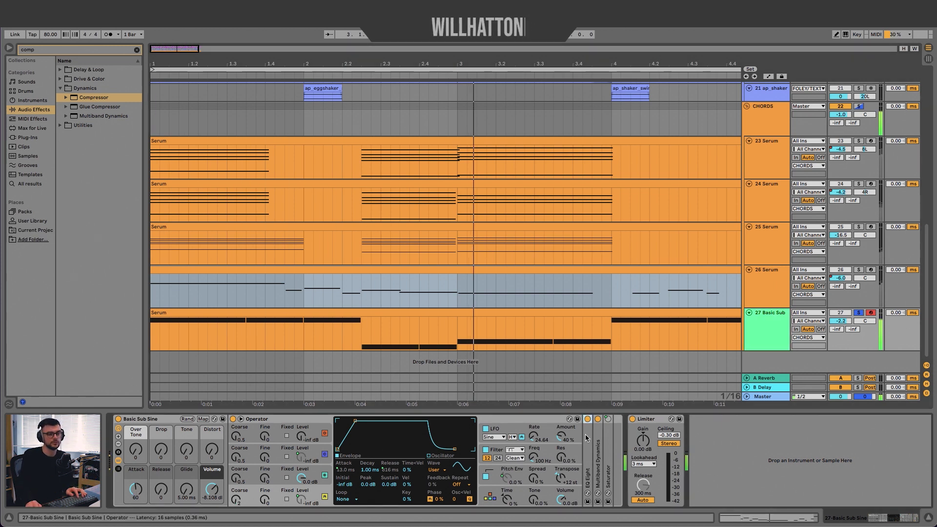
double_click(588, 459)
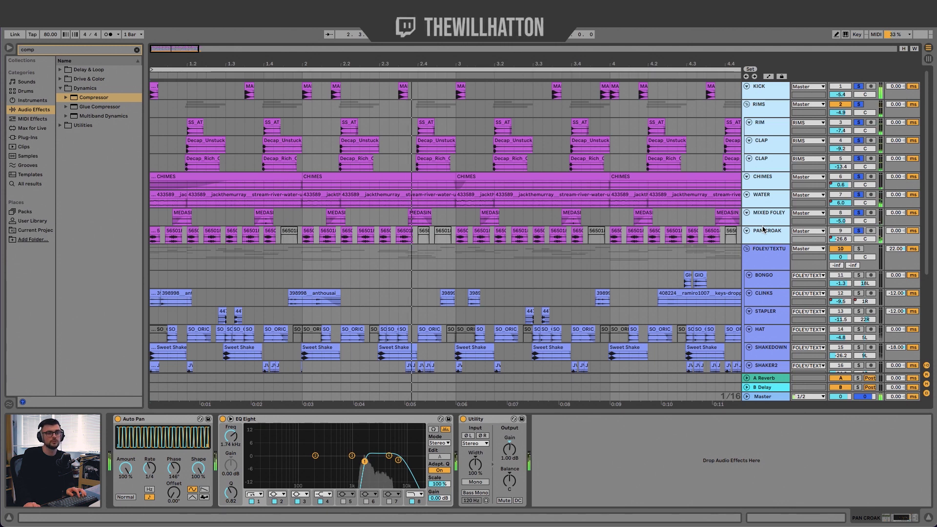
Stop the full percussion playback, then audition the first kick clip solo and check the deep notch in the KICK track's EQ Eight
click(767, 95)
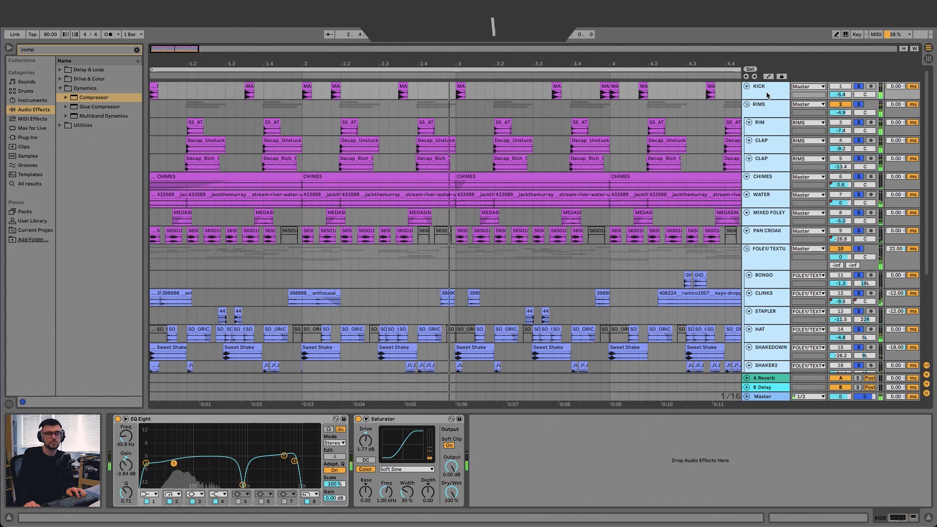
key(space)
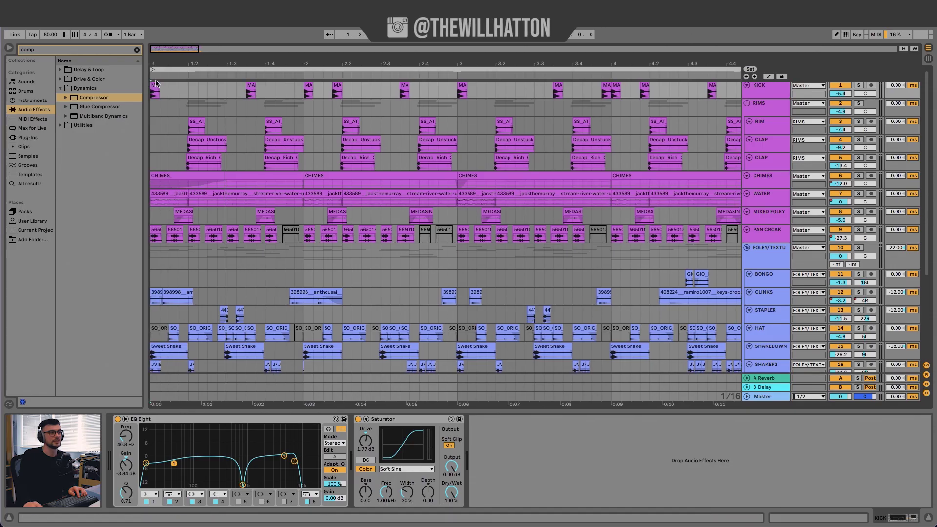
scroll(154, 86, up, 5)
scroll(155, 87, left, 5)
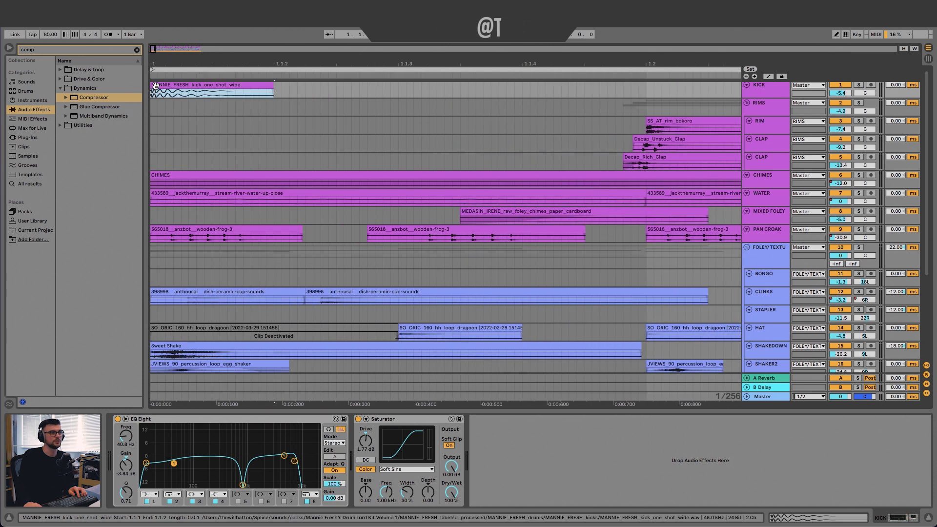
scroll(200, 93, down, 5)
key(space)
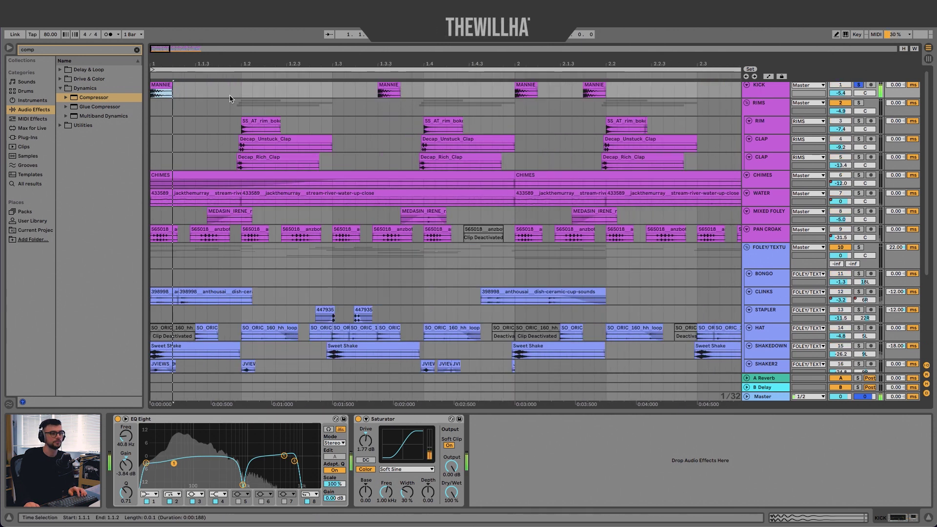
click(242, 482)
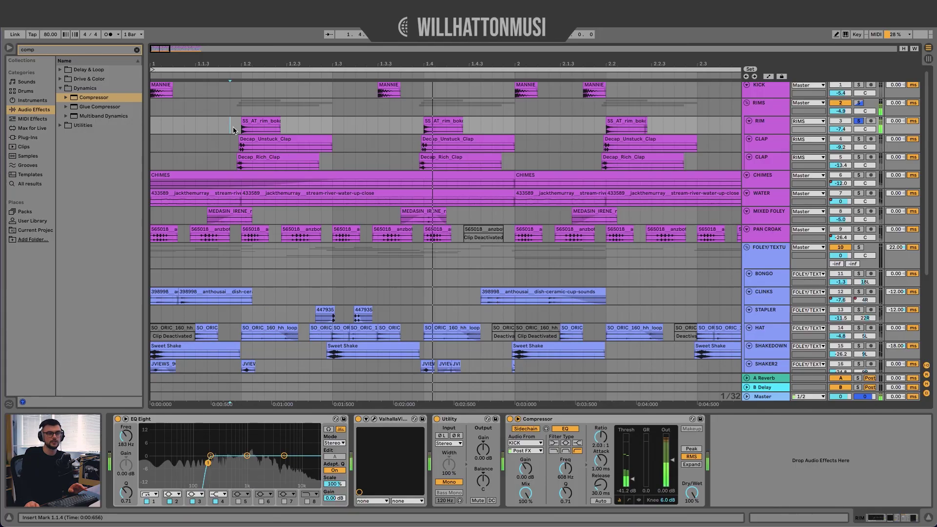
Open the RIM track's ValhallaVintageVerb window to view its reverb settings, and close it again
click(374, 420)
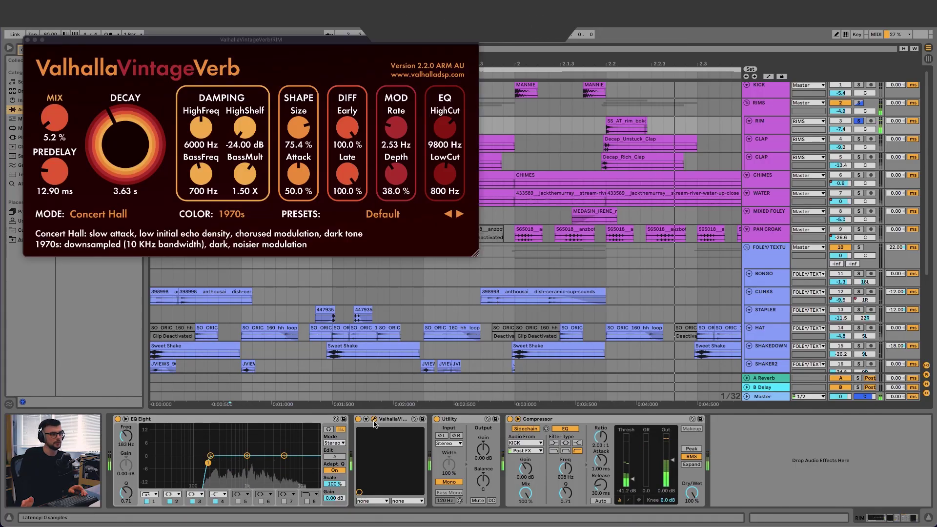
click(375, 420)
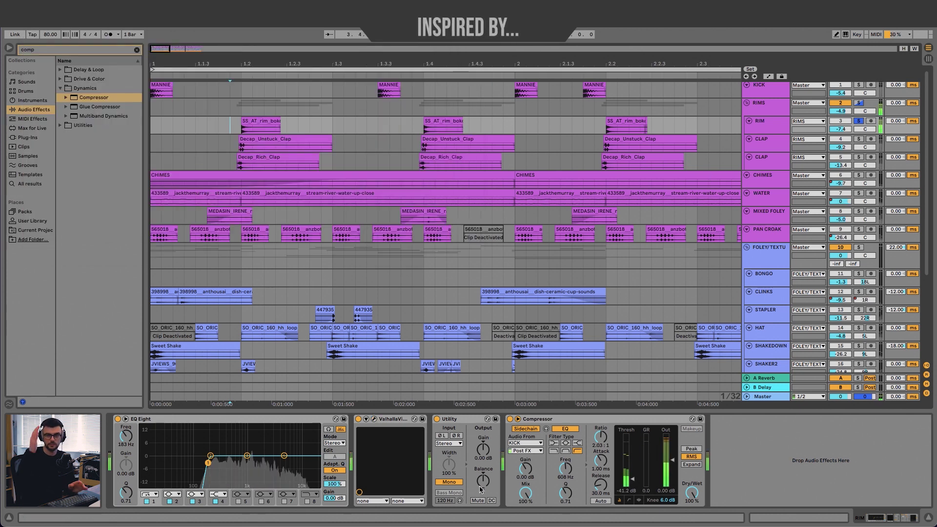
Examine how the starts of the Decap_Unstuck_Clap and Decap_Rich_Clap clips are offset from the rim around beat 1.2
click(236, 150)
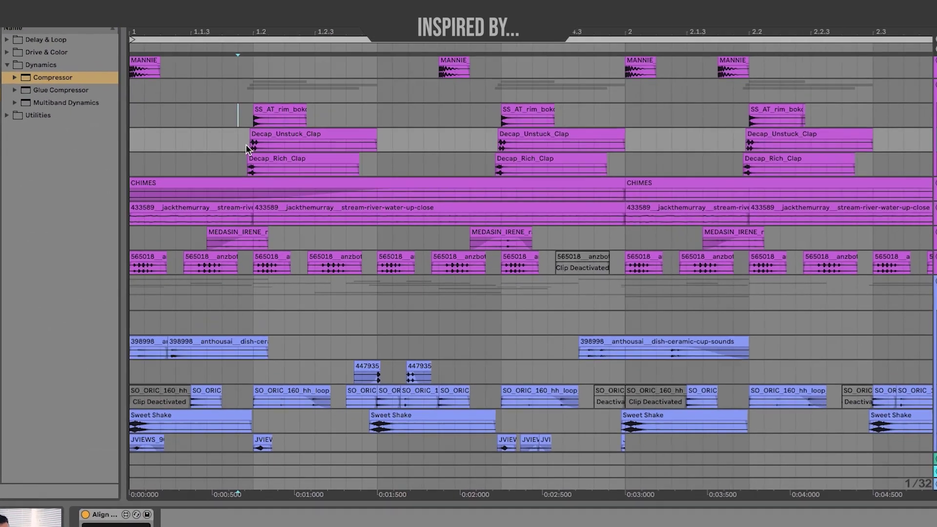
scroll(249, 145, up, 6)
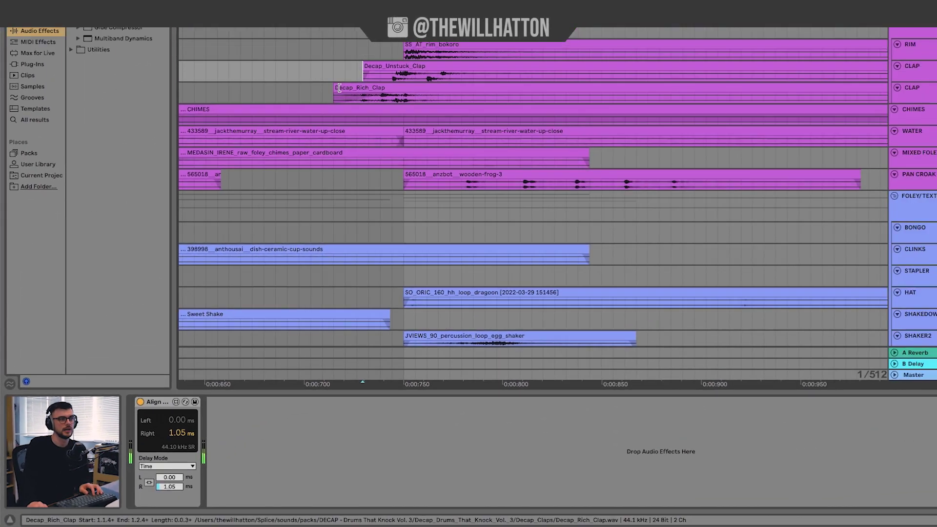
click(322, 91)
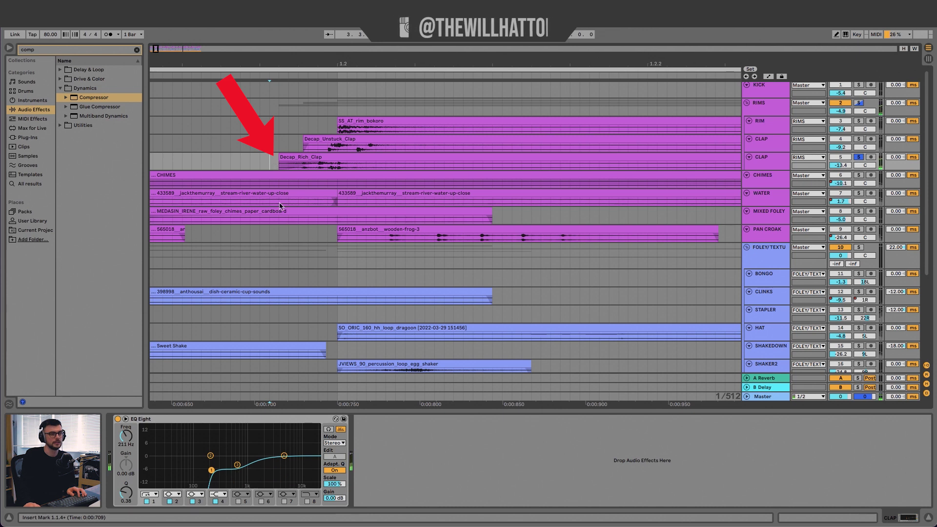
scroll(288, 167, up, 4)
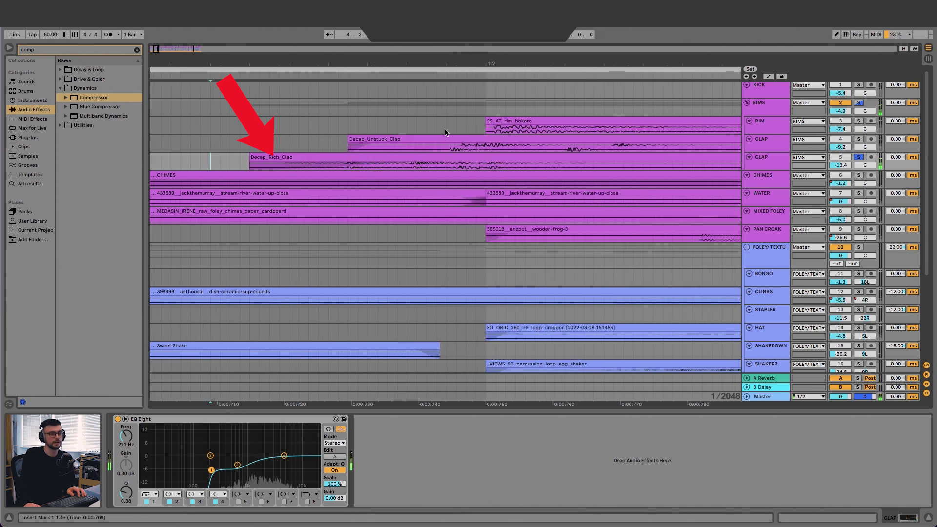
scroll(346, 100, down, 8)
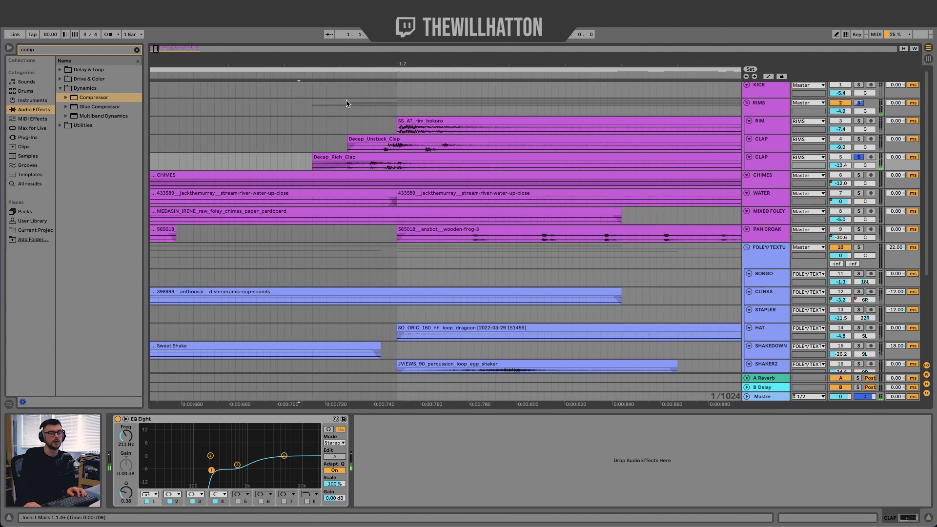
scroll(525, 167, down, 6)
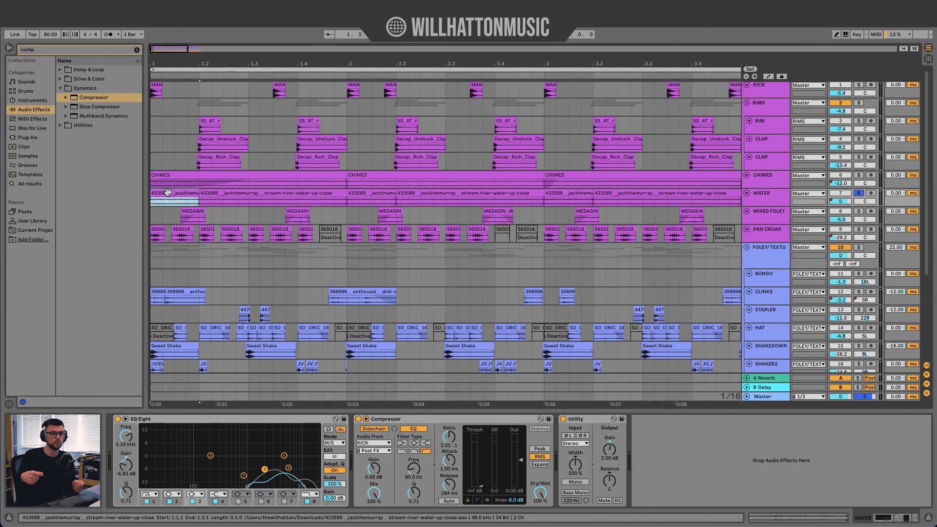
Select the first stream-river-water clips on the WATER track in turn to examine how the recording is split up
click(190, 200)
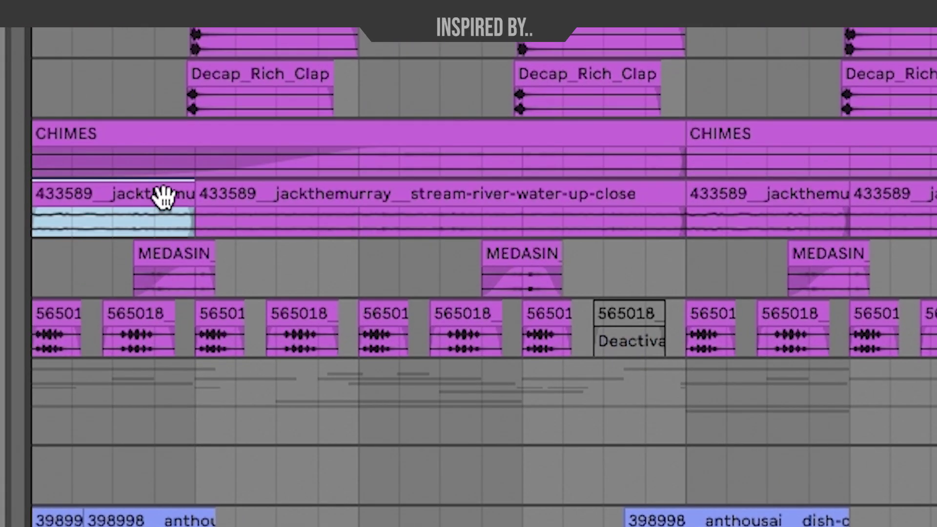
click(208, 193)
click(125, 195)
click(302, 193)
click(142, 200)
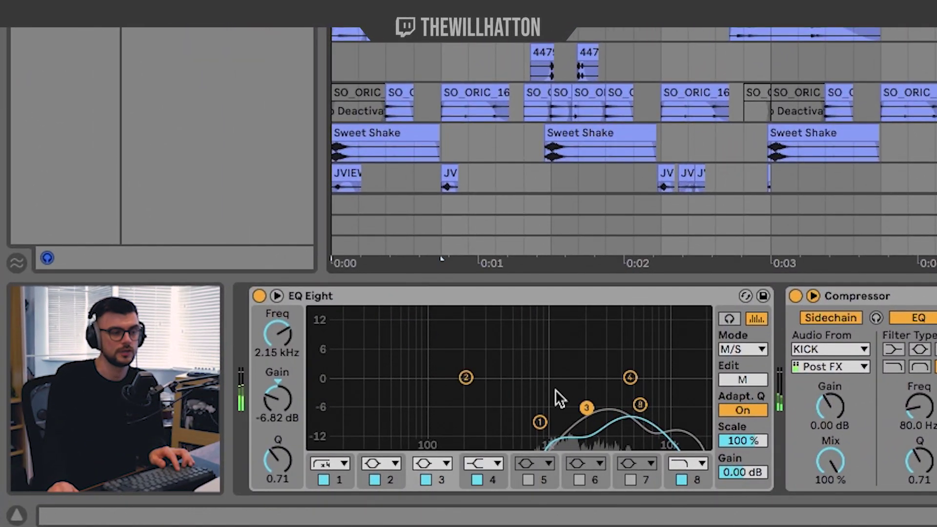
Switch the WATER track's M/S-mode EQ Eight to editing the side channel to compare curves, then return to the mid channel
click(729, 347)
click(731, 346)
click(738, 378)
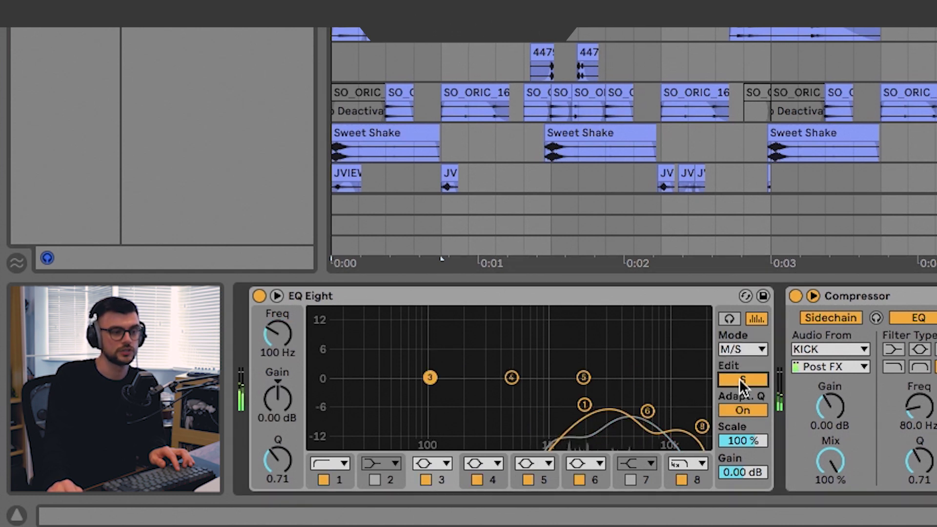
click(738, 378)
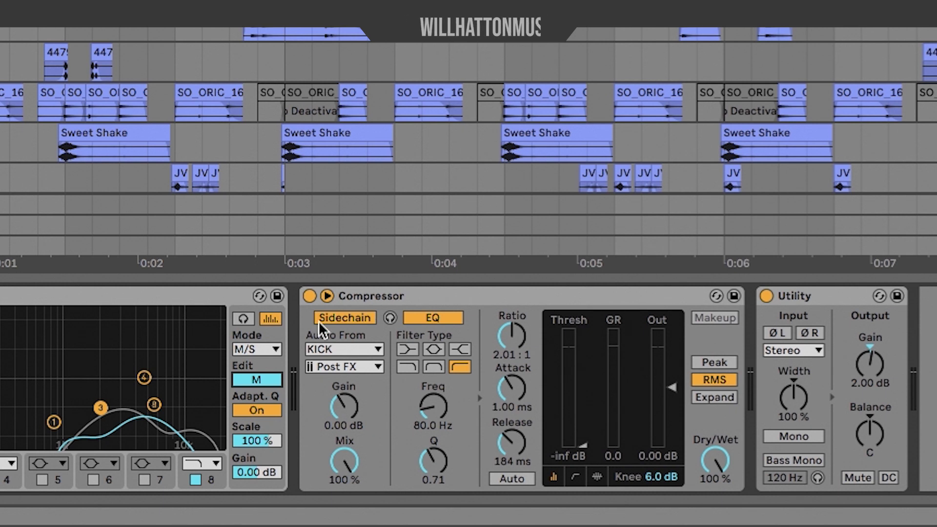
Show the automation lanes across the arrangement and examine the WATER track's gain automation
key(a)
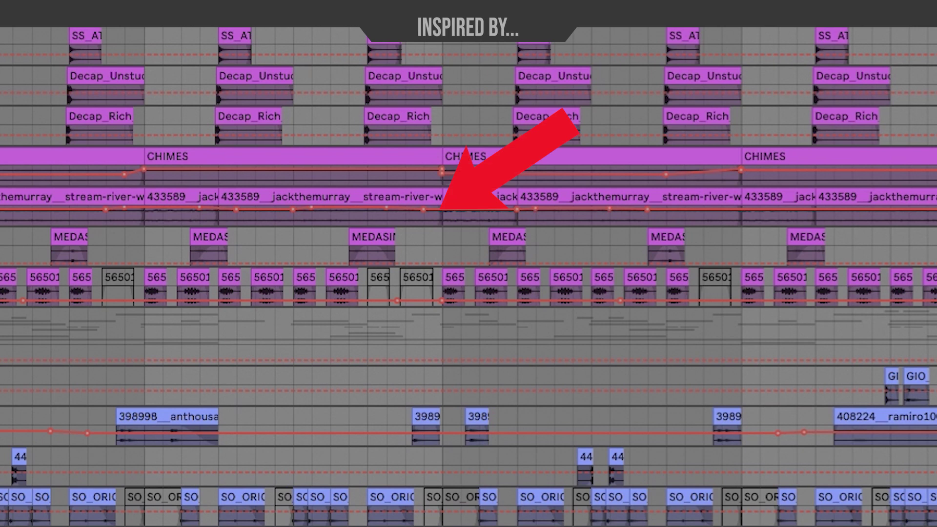
drag(936, 226, 936, 300)
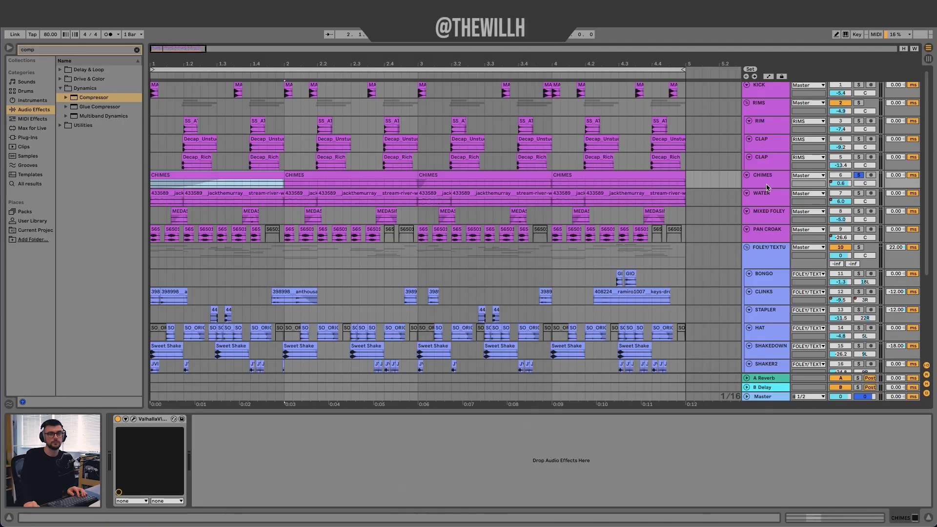
Enlarge the CHIMES track and display its track volume automation, then its ValhallaVintageVerb Mix automation
drag(766, 191, 763, 227)
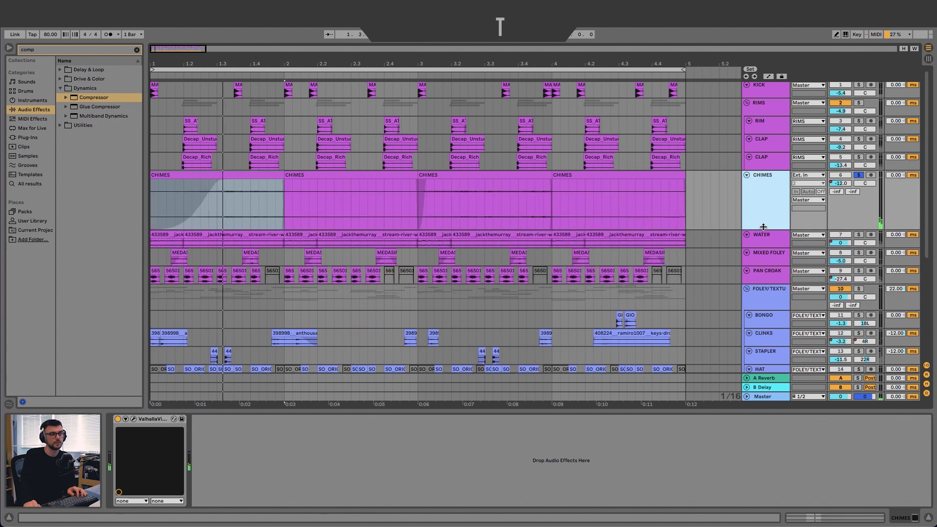
key(a)
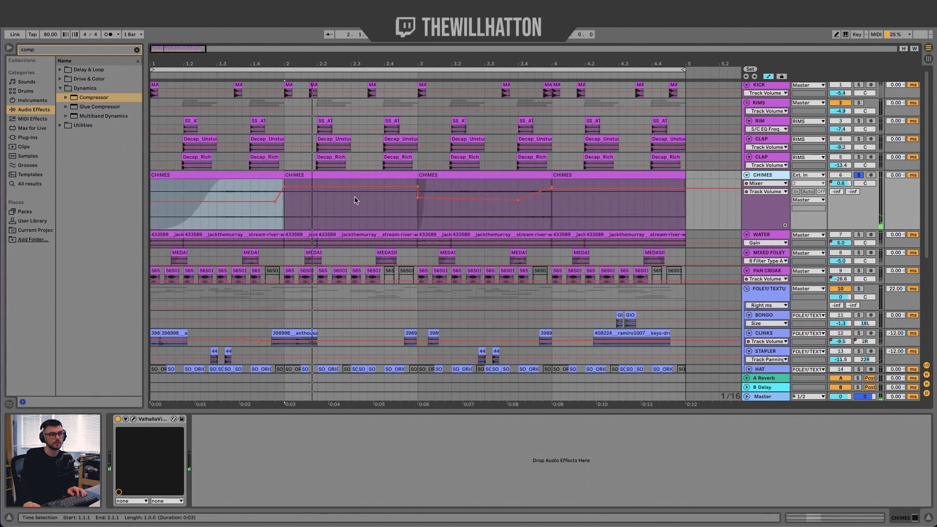
click(766, 192)
click(761, 179)
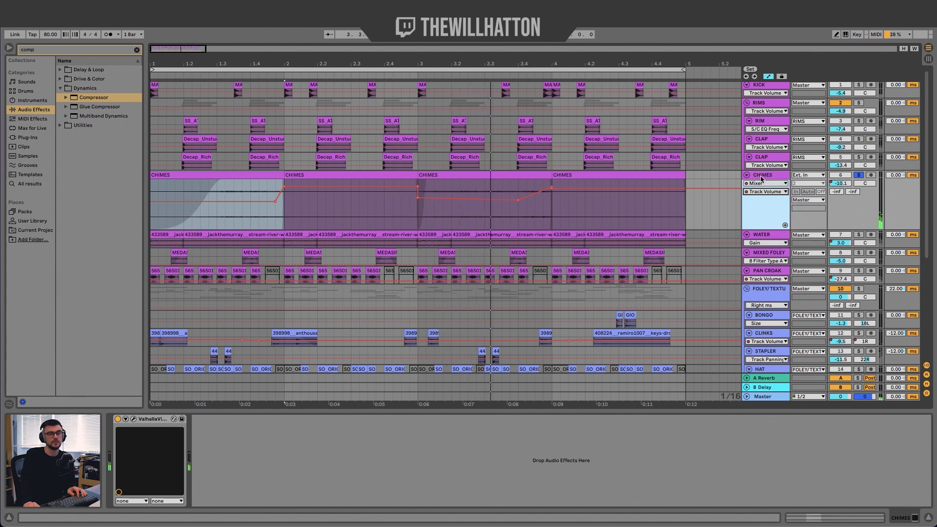
click(773, 184)
click(772, 198)
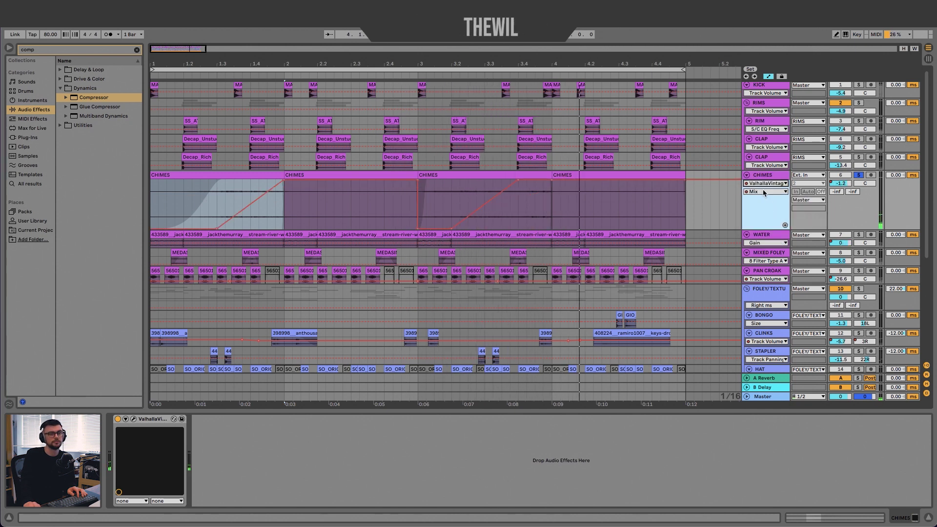
click(223, 184)
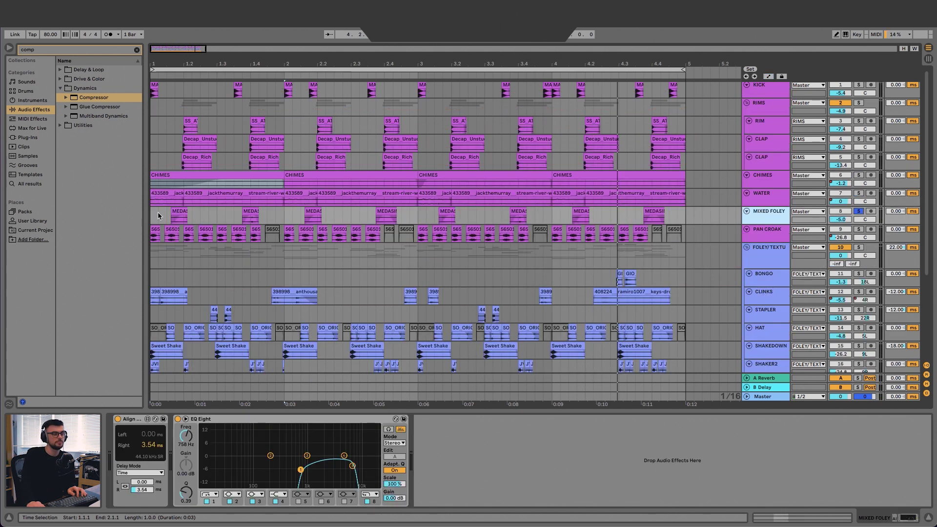
Examine the placement of the MIXED FOLEY clips against the claps, and play the arrangement from just before the first foley clip
scroll(157, 211, up, 5)
scroll(199, 213, up, 3)
scroll(199, 213, up, 3)
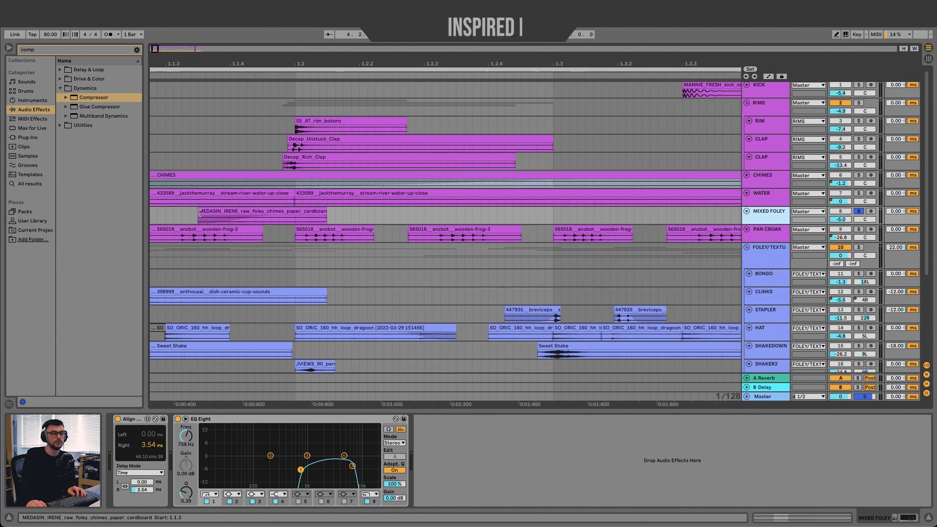
scroll(200, 213, down, 4)
click(393, 215)
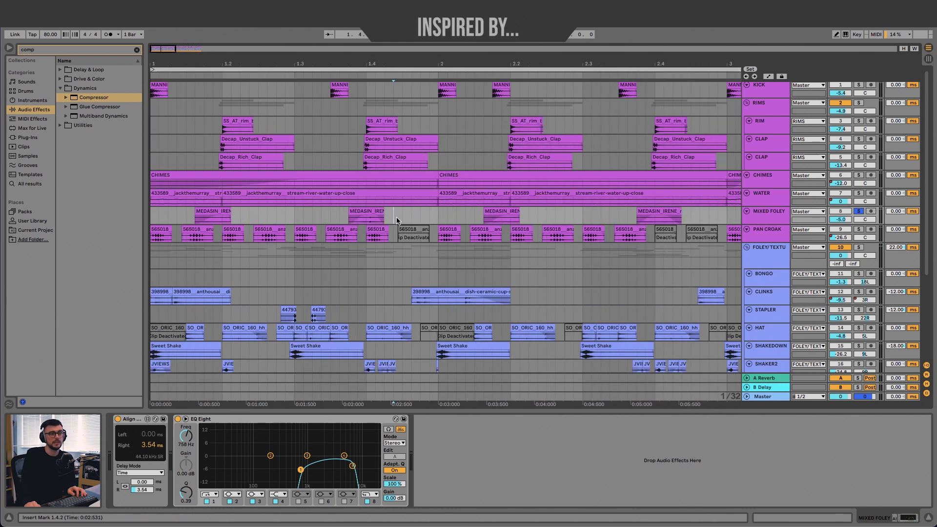
drag(347, 126, 348, 214)
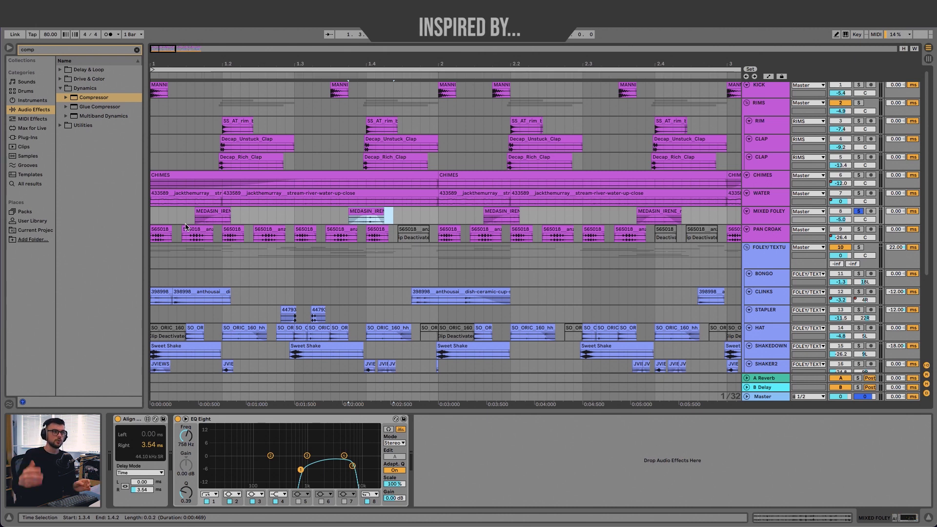
click(187, 219)
key(space)
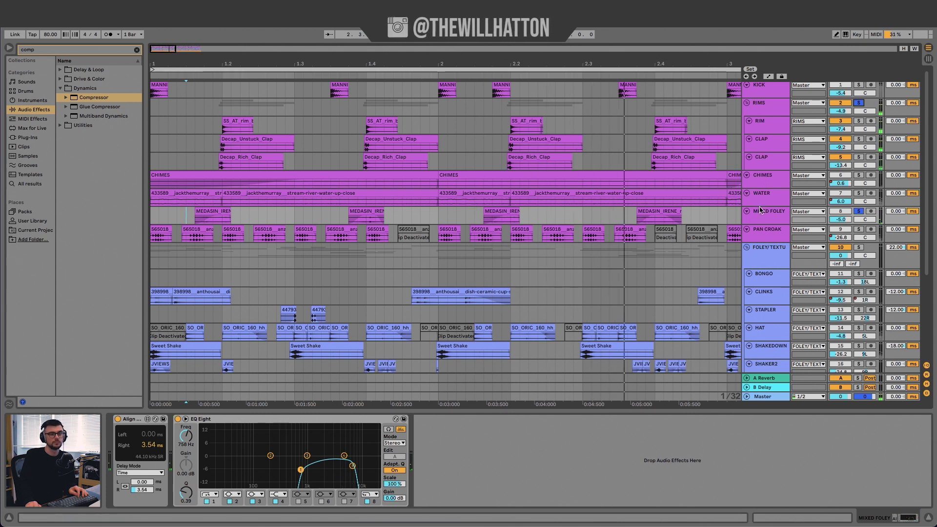
Mark the ranges around the first and fourth MIXED FOLEY clips, then point out the other foley clips in the first two bars
drag(177, 215, 242, 217)
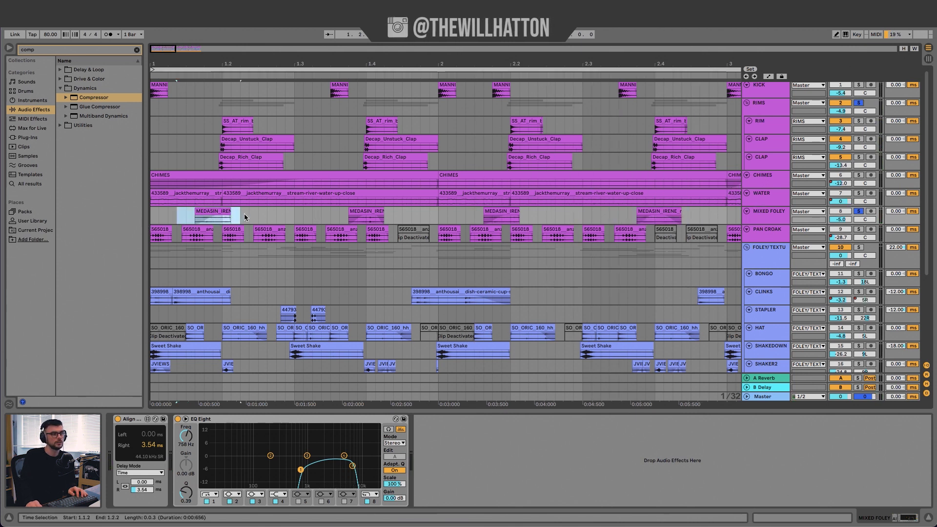
drag(575, 215, 739, 218)
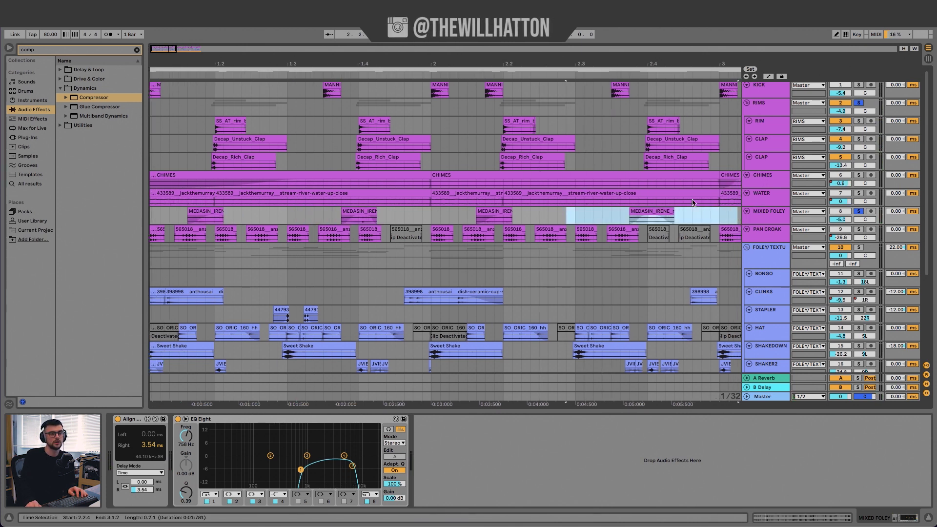
click(496, 208)
click(210, 212)
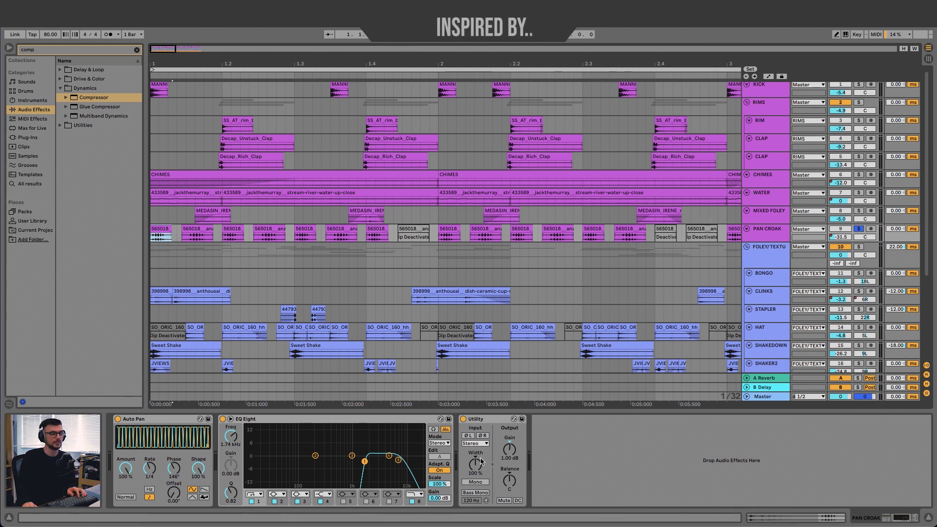
Show the automation lanes across the whole loop, examine PAN CROAK's track volume automation, then hide the lanes and play the soloed track
scroll(345, 358, right, 1)
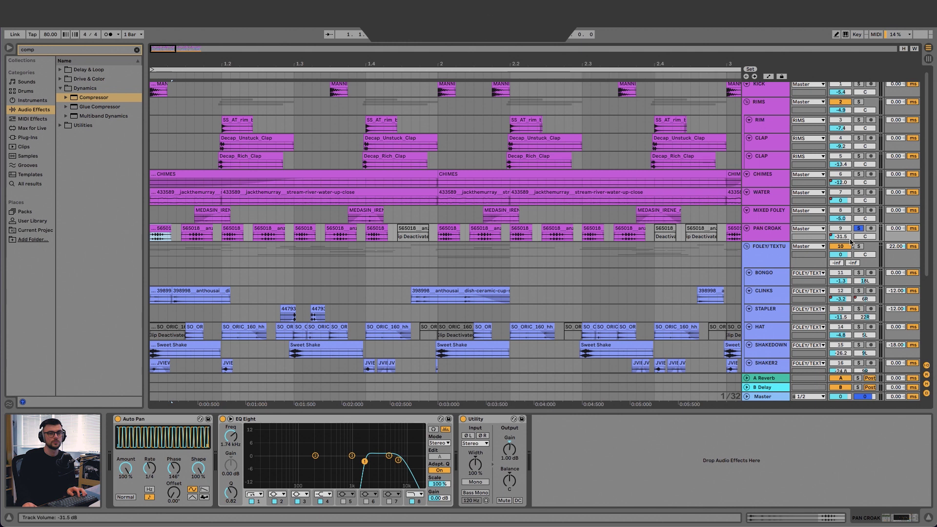
key(a)
scroll(556, 239, down, 8)
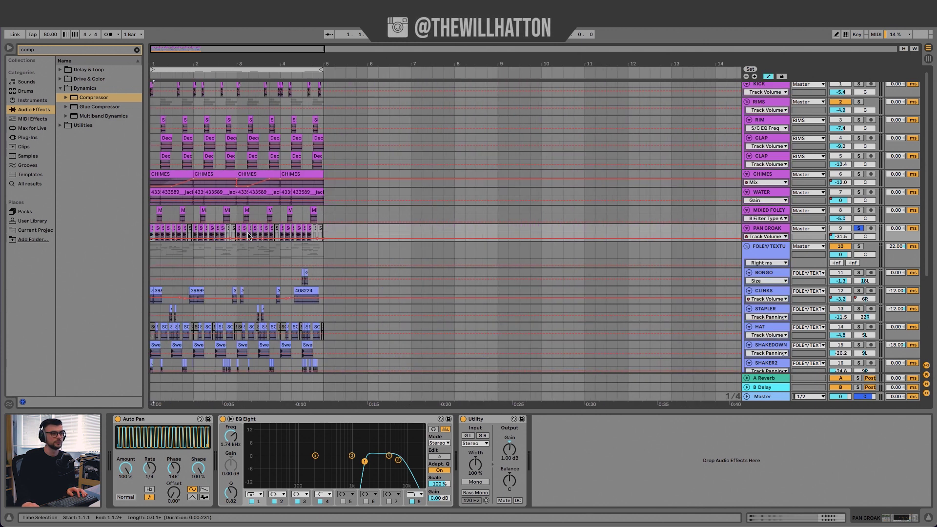
scroll(247, 237, up, 6)
scroll(238, 238, left, 1)
key(a)
key(space)
drag(508, 451, 508, 455)
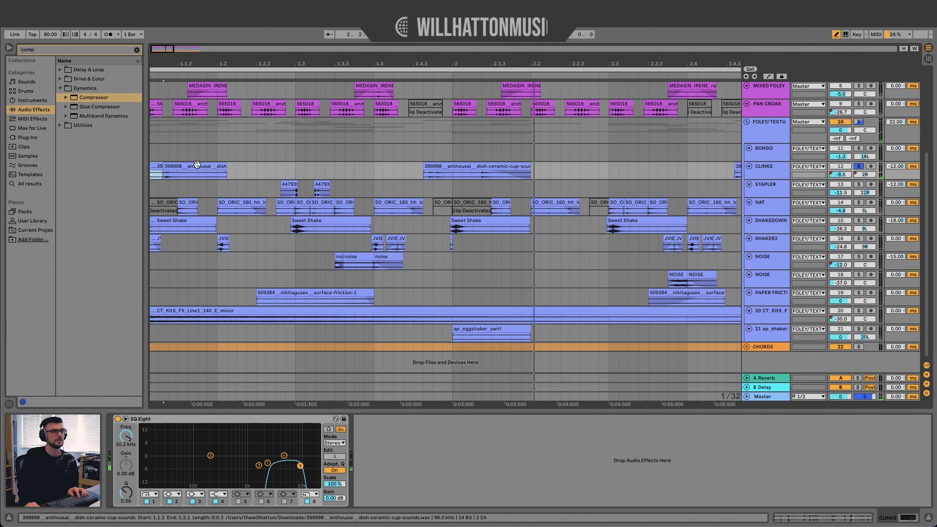
Mark the CLINKS and STAPLER range across the first two bars, then compare a foley clip's transient envelope at 0 and set it to 100
drag(589, 168, 189, 184)
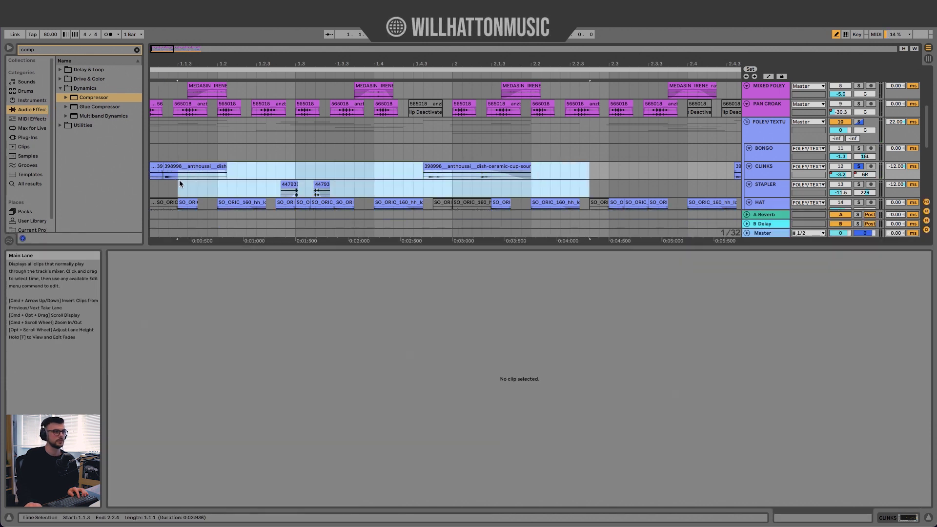
click(179, 183)
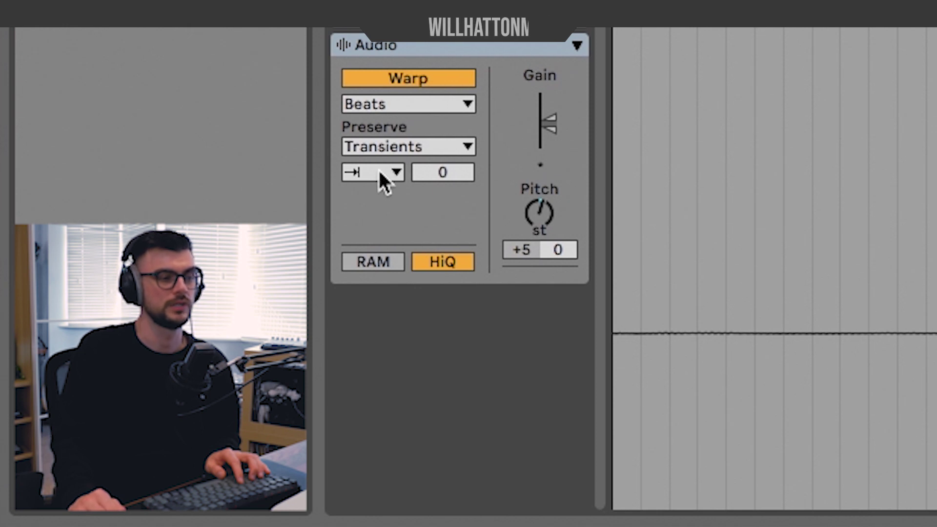
click(439, 172)
text(100)
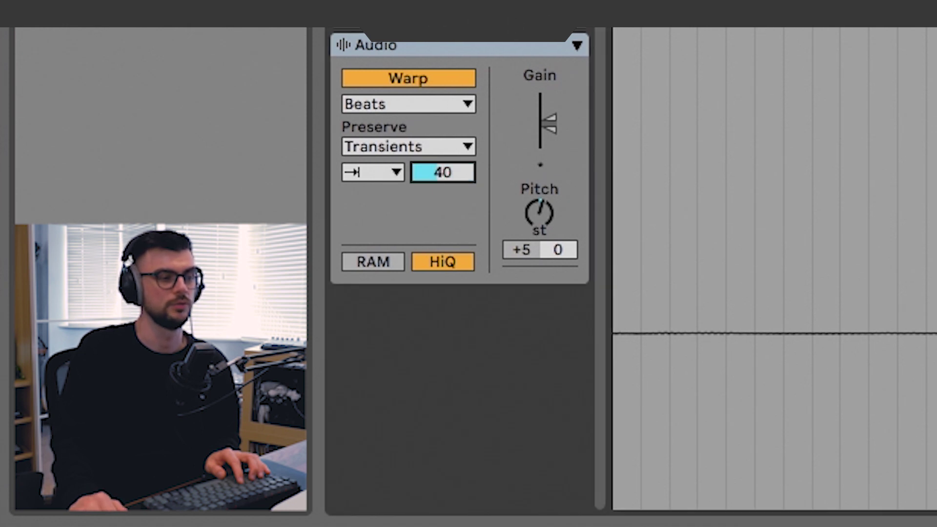
drag(442, 172, 443, 225)
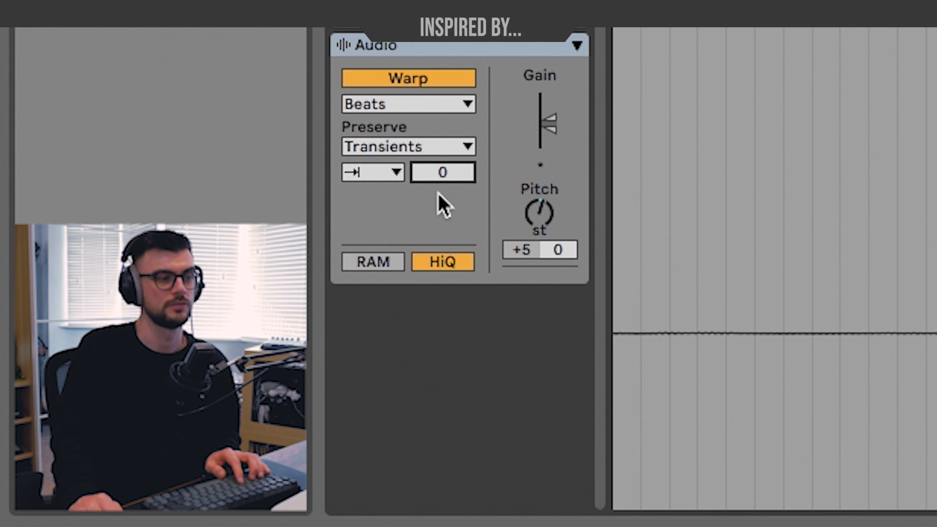
click(438, 176)
text(100)
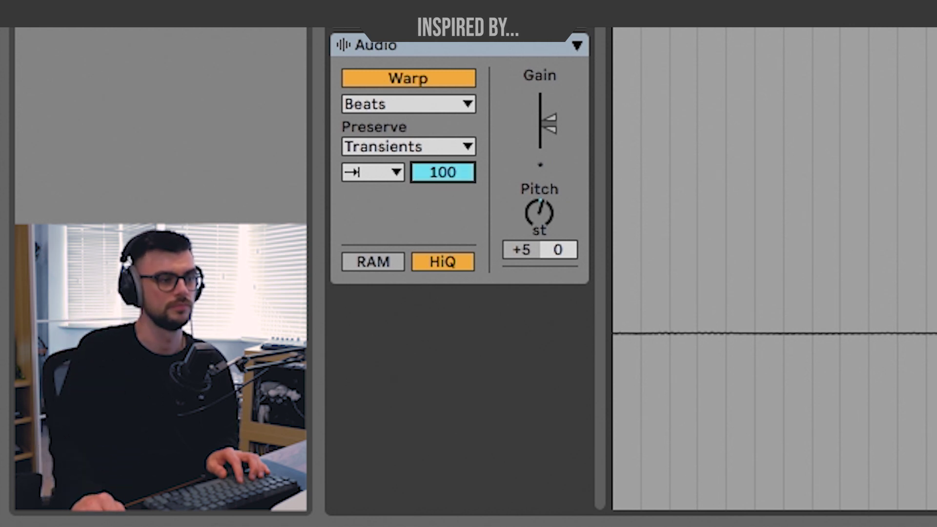
key(Return)
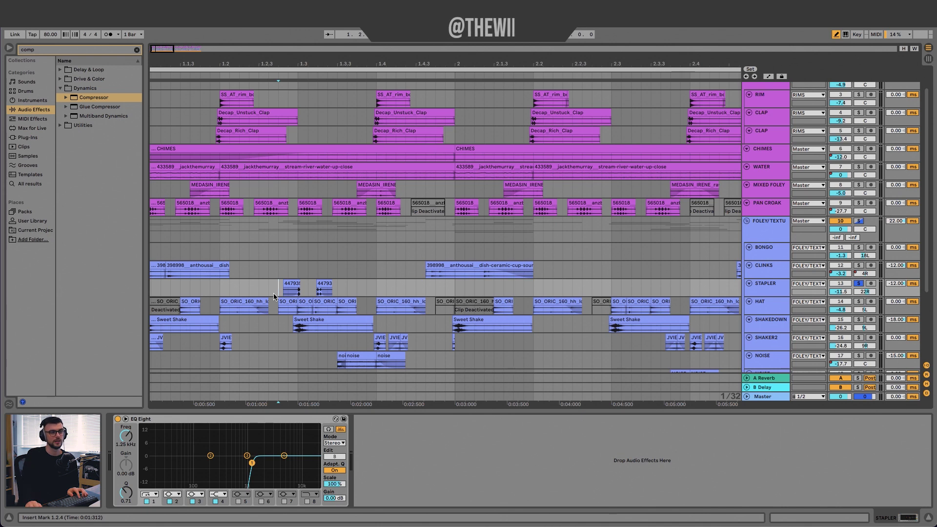
Compare the CLINKS track's EQ Eight with the HAT track's EQ Eight and its Compressor sidechained from CLINKS
key(plus)
key(plus)
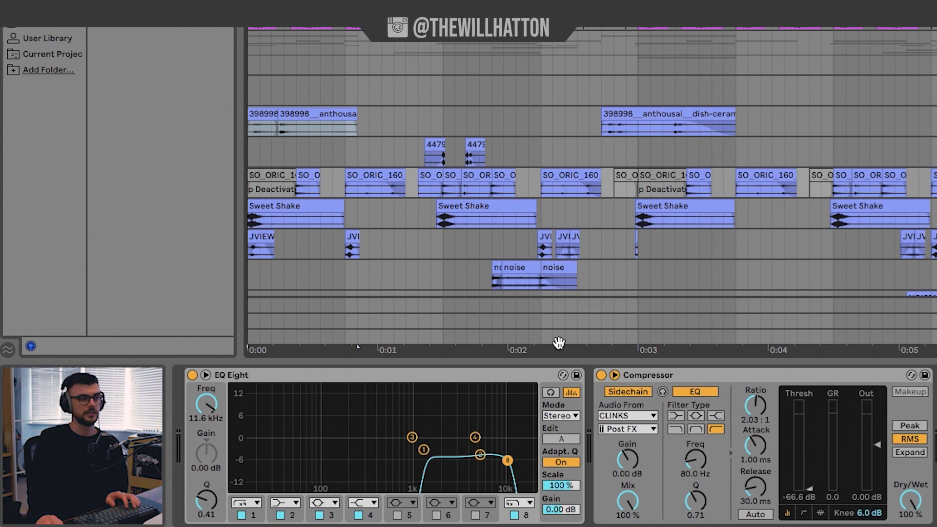
click(931, 121)
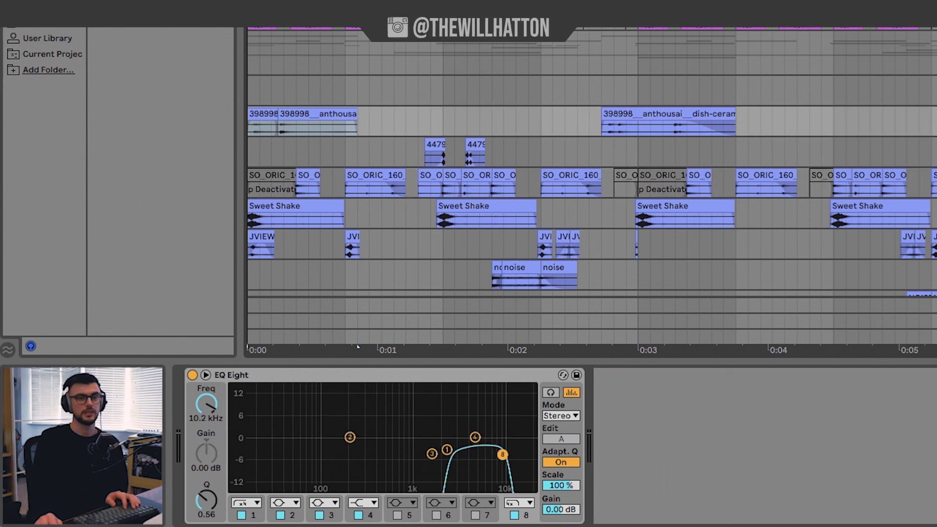
click(931, 182)
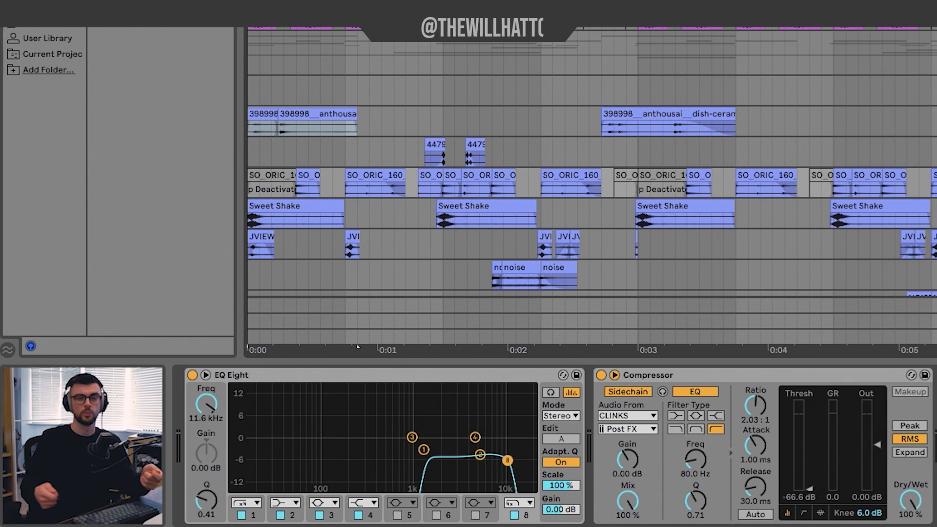